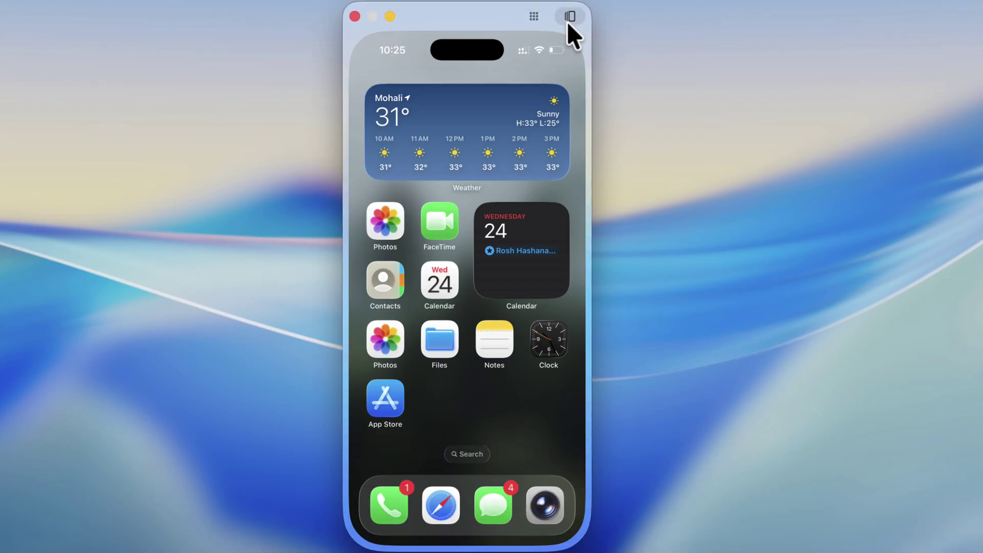
# Reopen Pinterest on the 'tatoo vidoes' search results from the App Switcher.
pyautogui.click(568, 23)
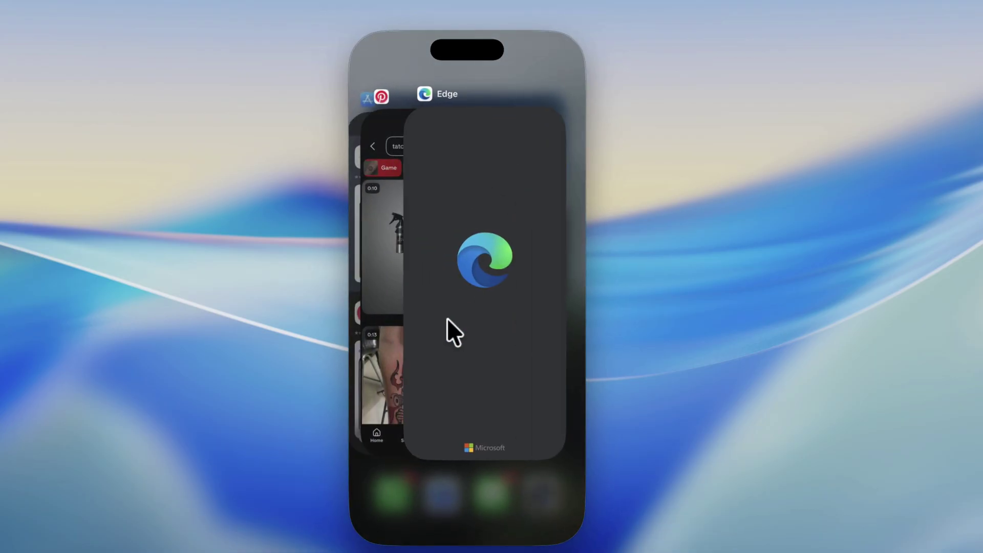
pyautogui.hscroll(-3, 447, 318)
pyautogui.click(449, 305)
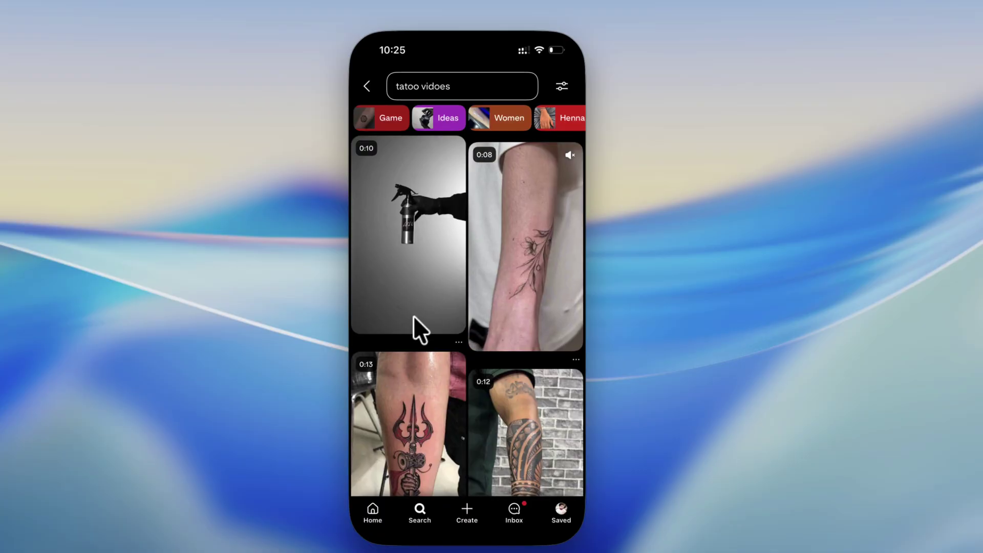
pyautogui.scroll(-3, 423, 348)
pyautogui.scroll(3, 423, 348)
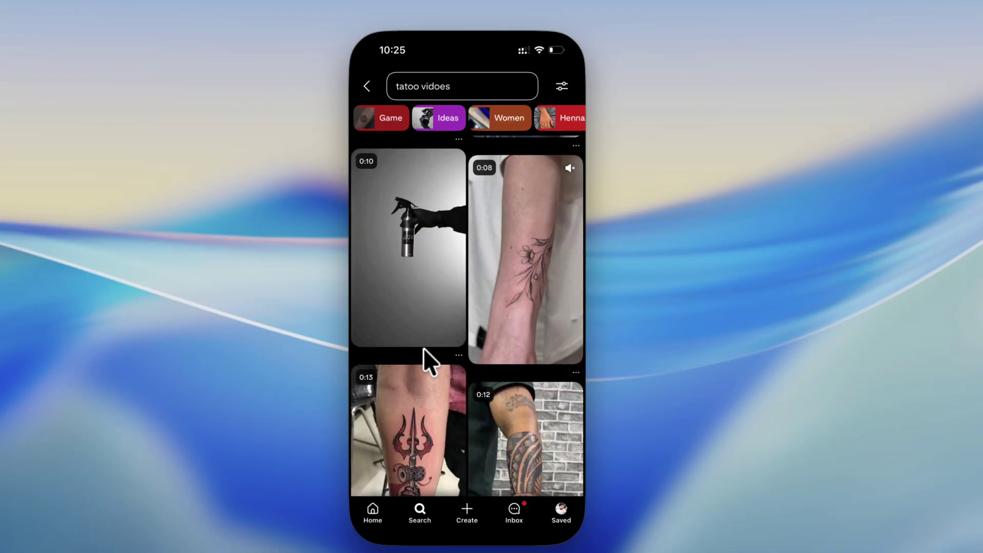
pyautogui.scroll(3, 423, 349)
pyautogui.scroll(2, 423, 349)
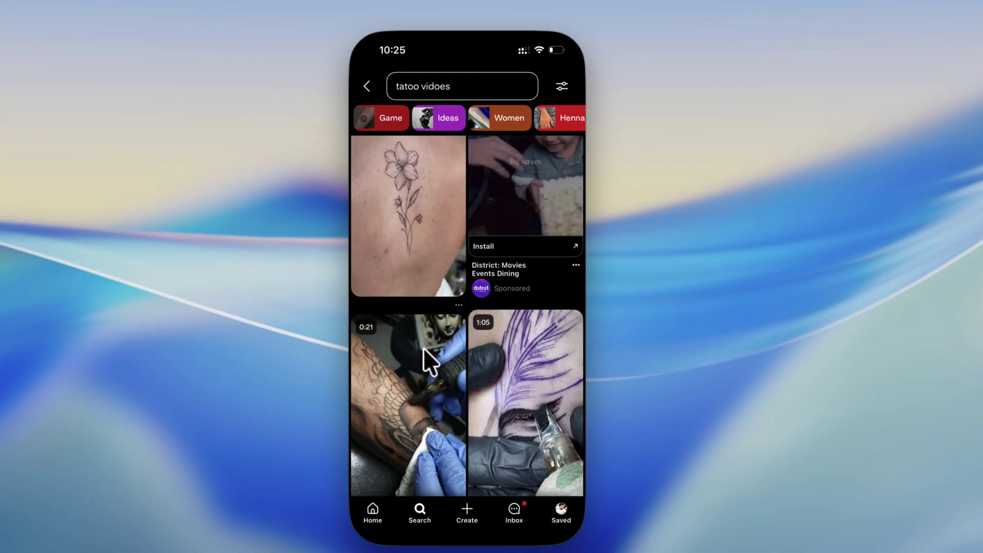
pyautogui.scroll(-1, 423, 348)
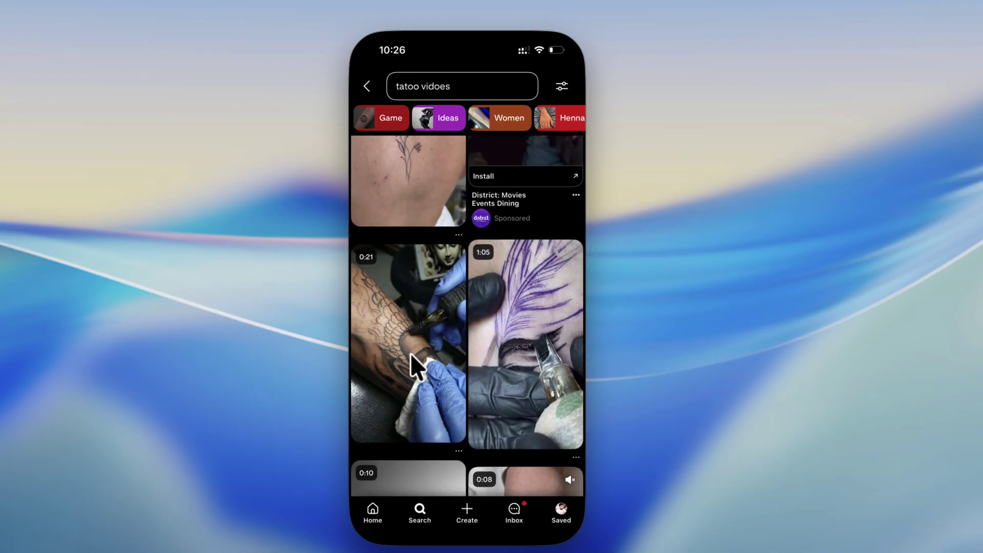
# Copy the 0:21 tattoo-process video pin's link, then close the share sheet.
pyautogui.click(410, 354)
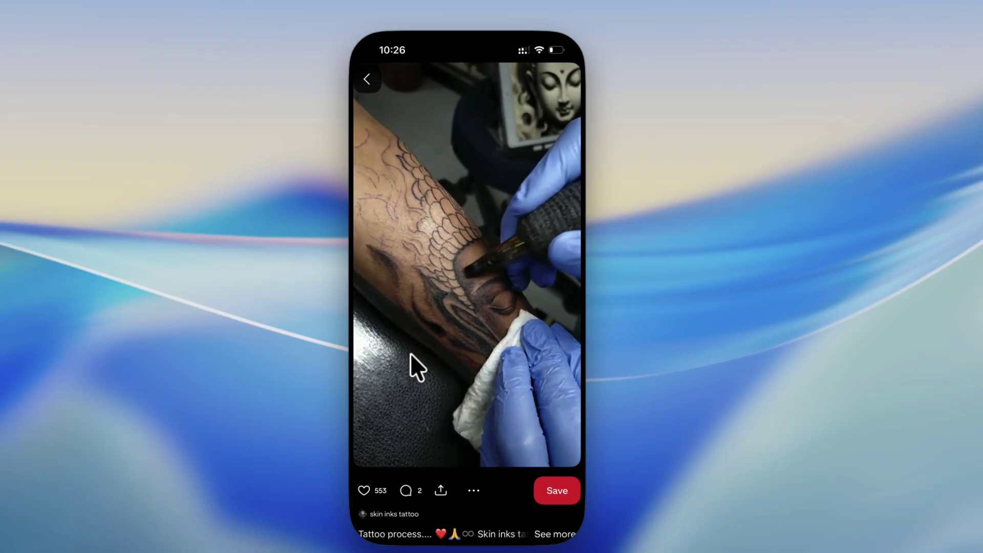
pyautogui.click(440, 491)
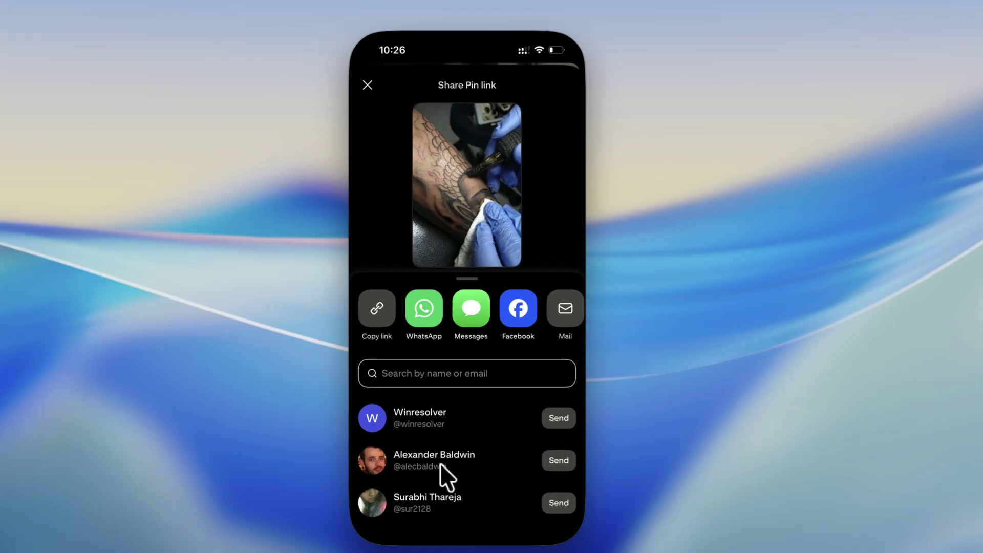
pyautogui.click(375, 310)
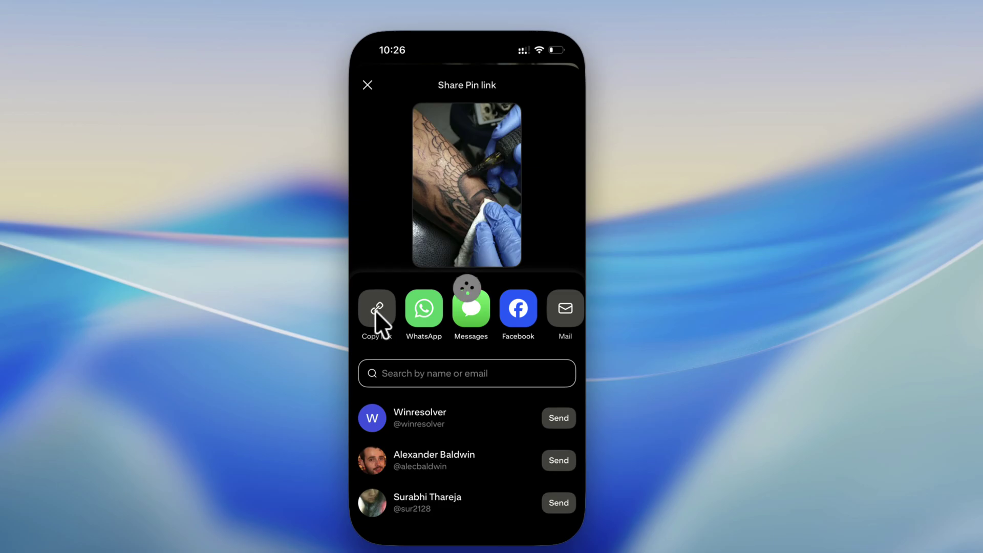
pyautogui.hscroll(2, 470, 318)
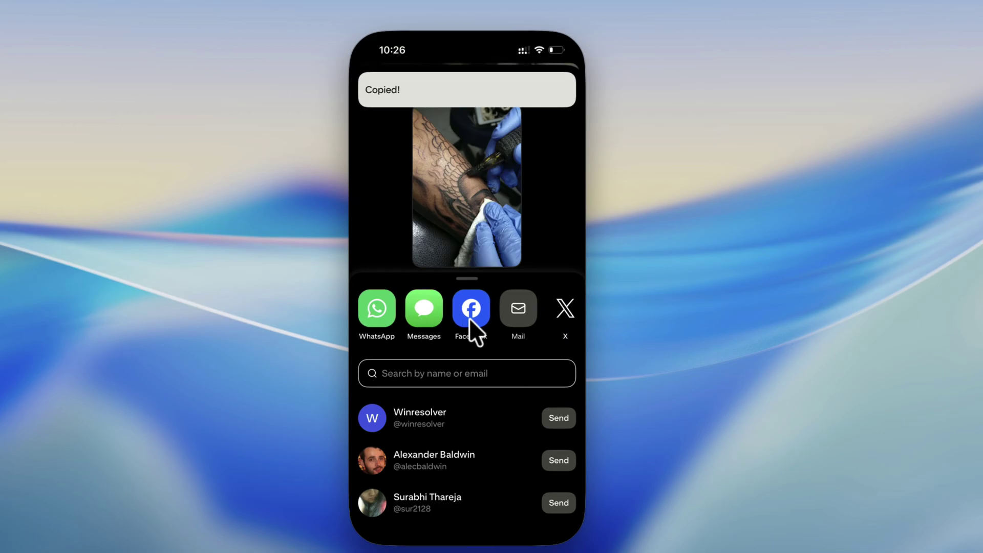
pyautogui.hscroll(2, 468, 318)
pyautogui.hscroll(2, 469, 318)
pyautogui.hscroll(1, 469, 318)
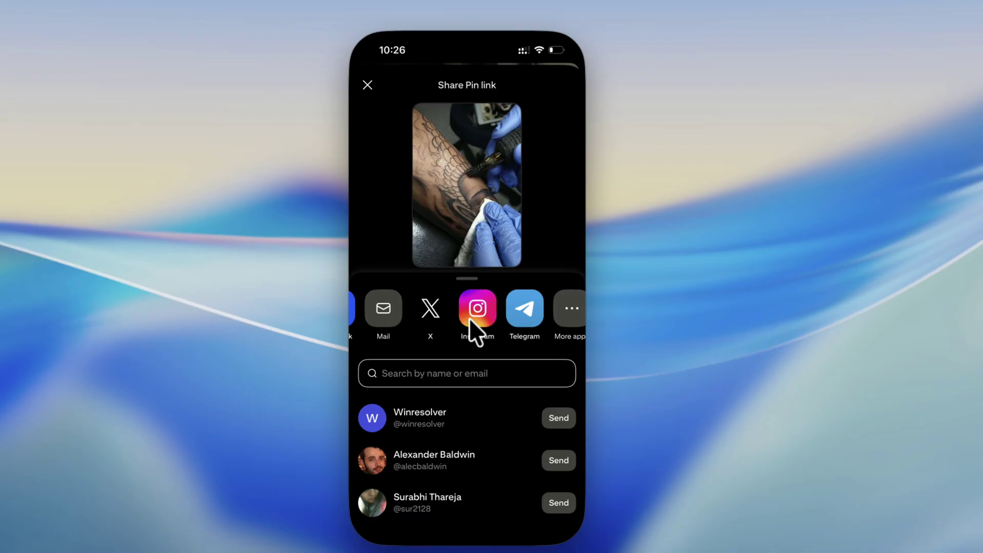
pyautogui.hscroll(-2, 469, 318)
pyautogui.hscroll(-2, 469, 318)
pyautogui.click(367, 85)
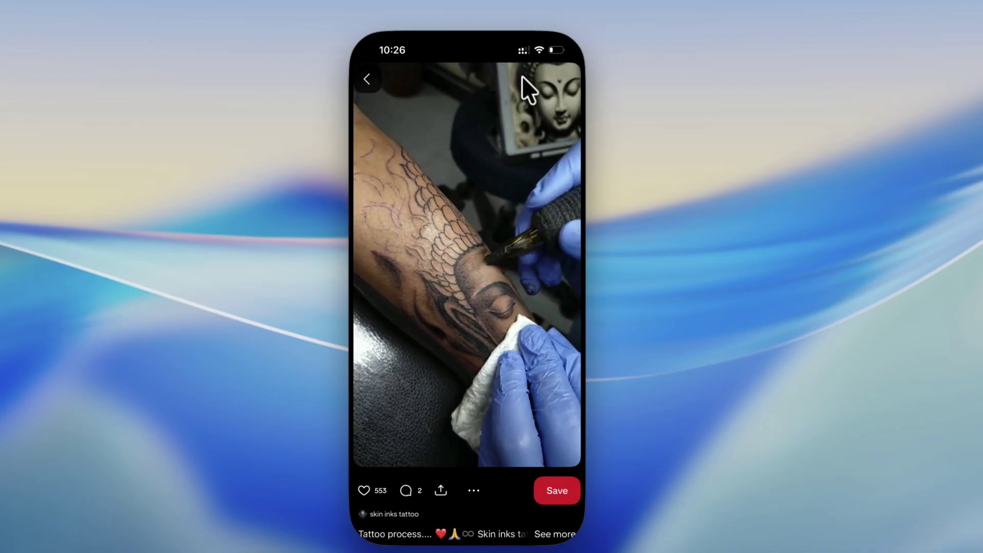
# Swipe away the Pinterest card in the App Switcher to return home.
pyautogui.moveTo(522, 38)
pyautogui.click(568, 19)
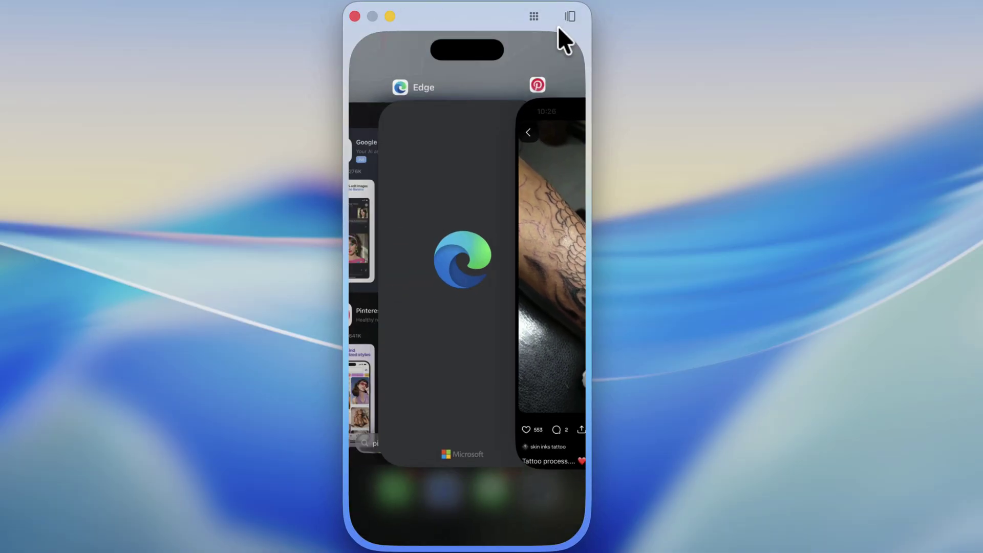
pyautogui.scroll(-5, 543, 221)
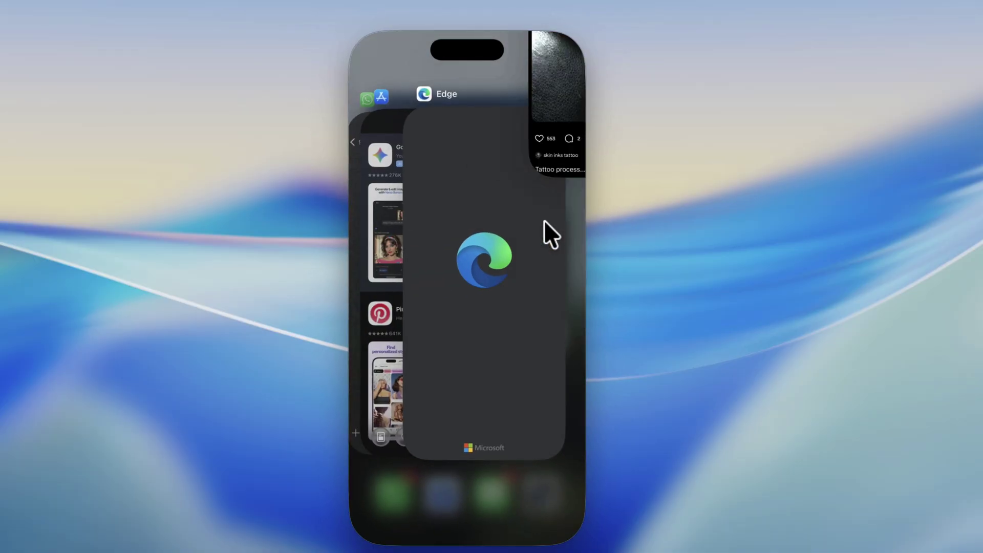
pyautogui.click(548, 457)
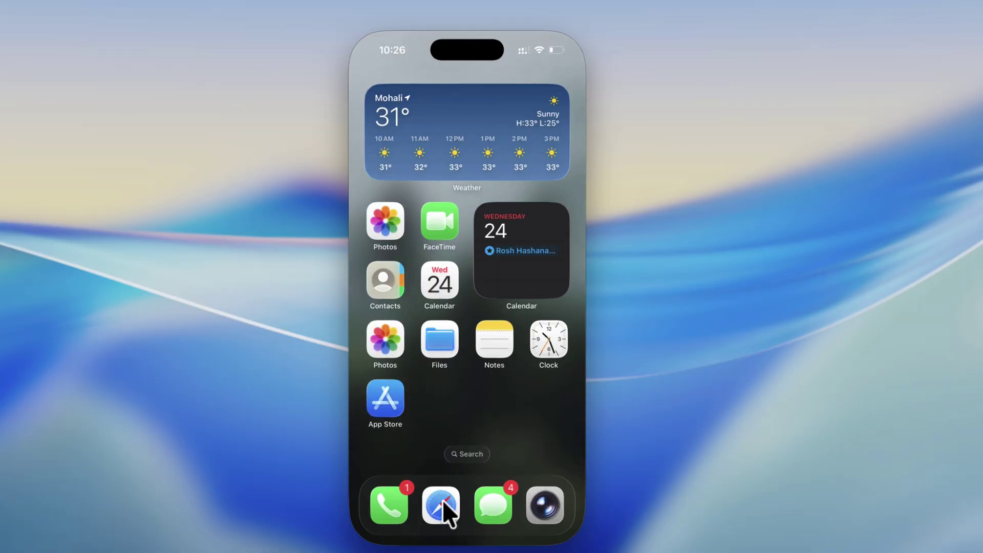
# Open Safari, go to google.com and search for 'download pin'.
pyautogui.click(443, 500)
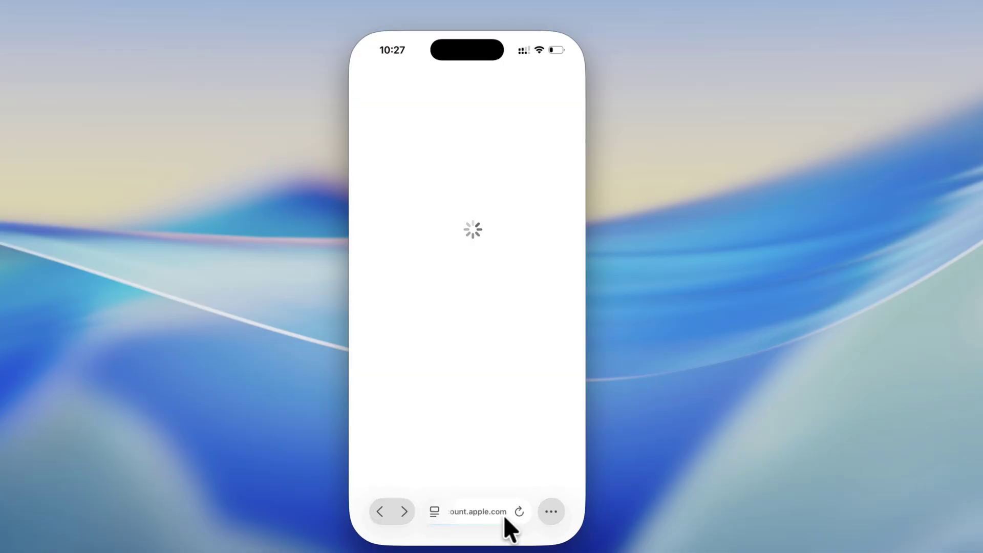
pyautogui.click(483, 512)
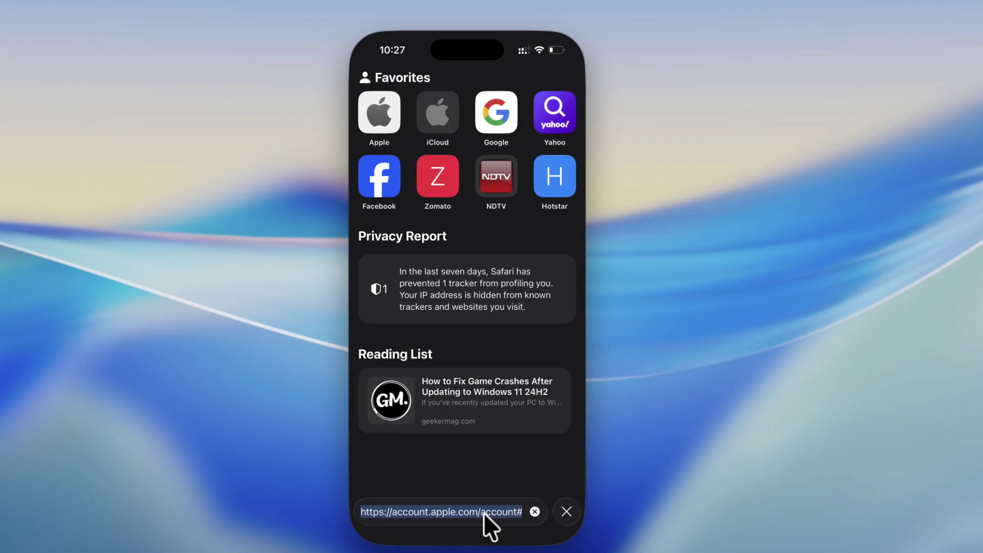
pyautogui.write('google.com')
pyautogui.press('Return')
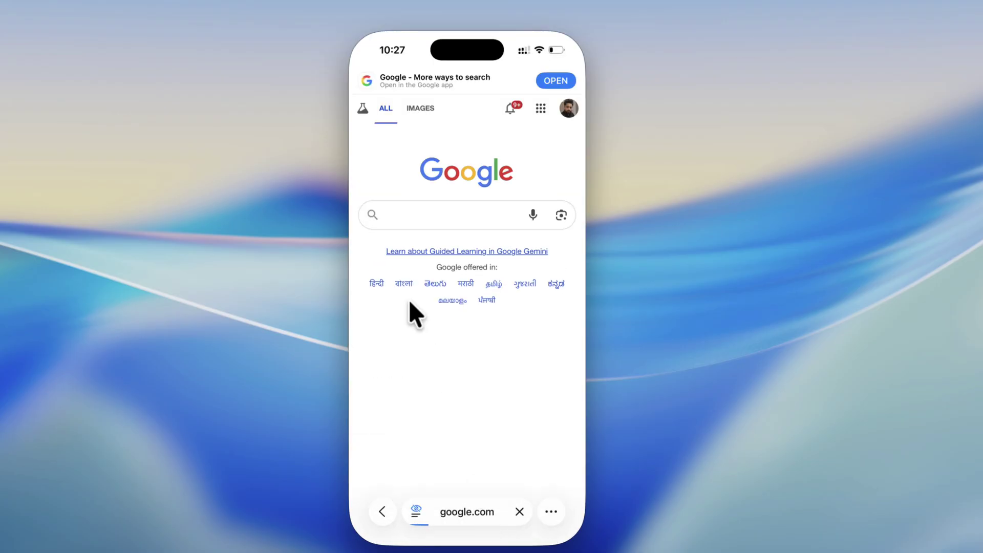
pyautogui.click(401, 215)
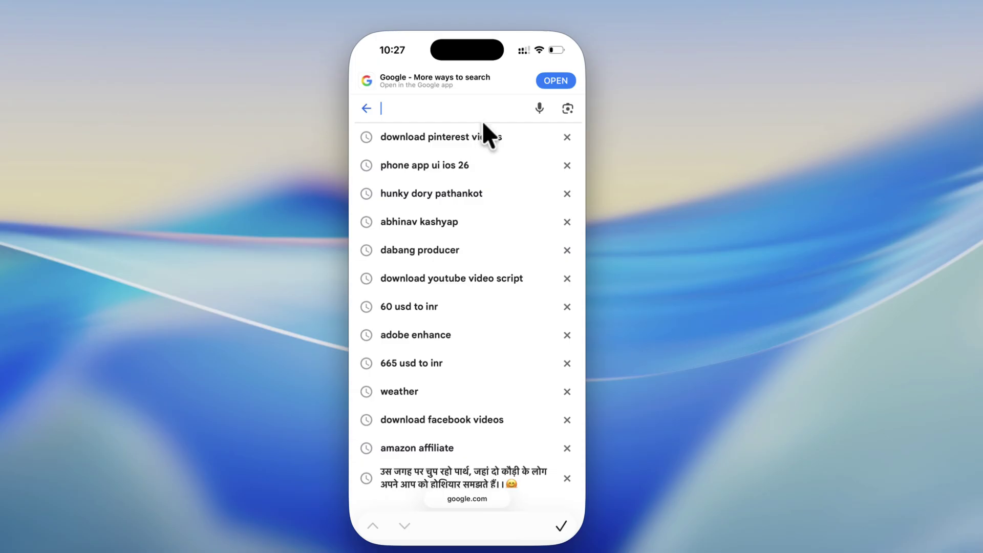
pyautogui.write('download pin')
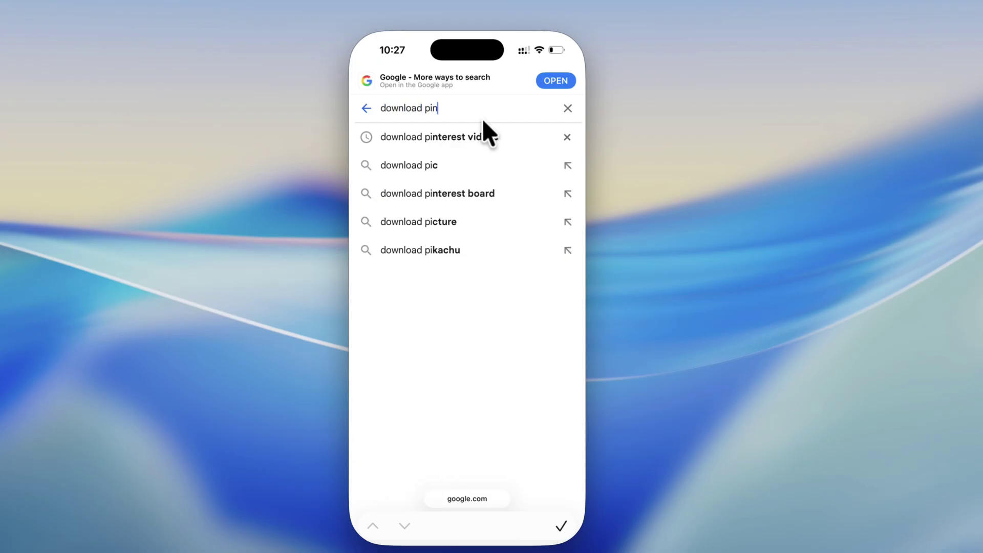
pyautogui.press('Return')
pyautogui.scroll(-1, 454, 347)
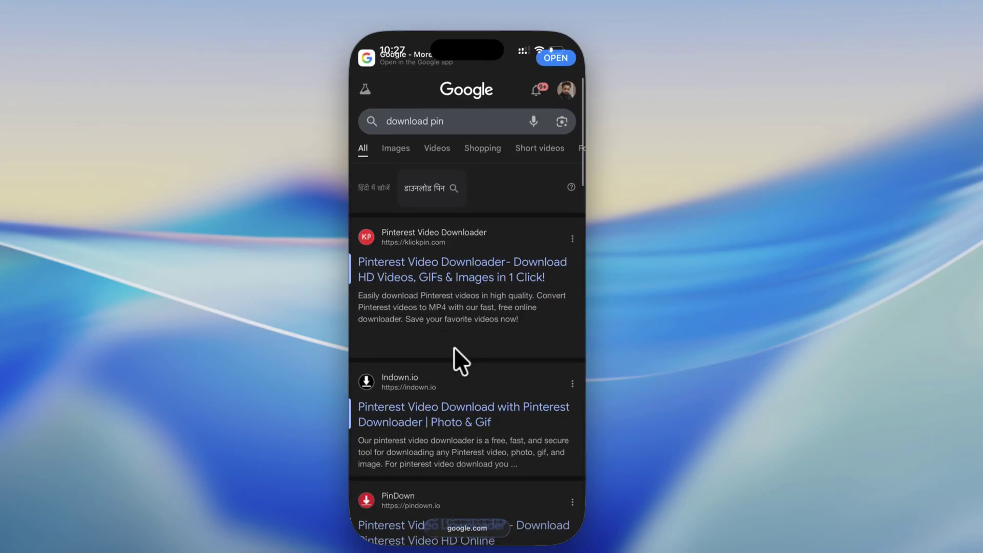
pyautogui.scroll(-3, 453, 347)
pyautogui.scroll(-2, 454, 346)
pyautogui.scroll(-1, 454, 346)
pyautogui.scroll(-2, 454, 347)
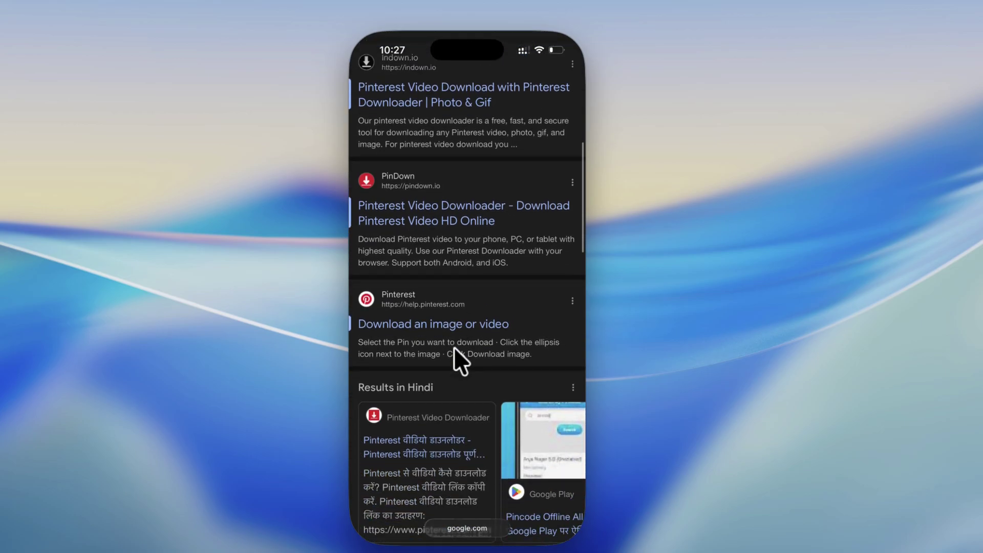
pyautogui.scroll(5, 454, 346)
pyautogui.scroll(3, 454, 347)
pyautogui.scroll(2, 453, 347)
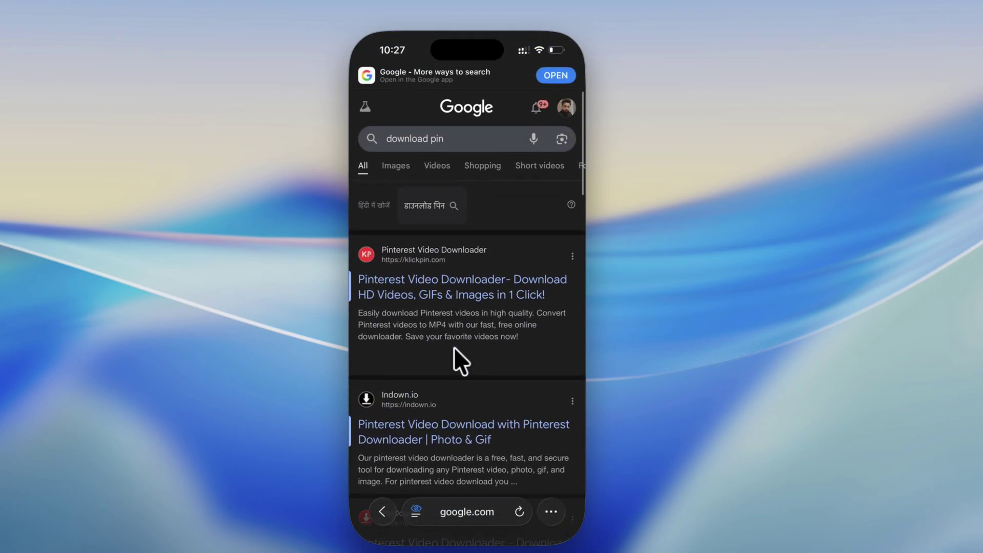
# Paste the copied pin.it link into InDown.io's Pinterest downloader and run SEARCH.
pyautogui.click(437, 428)
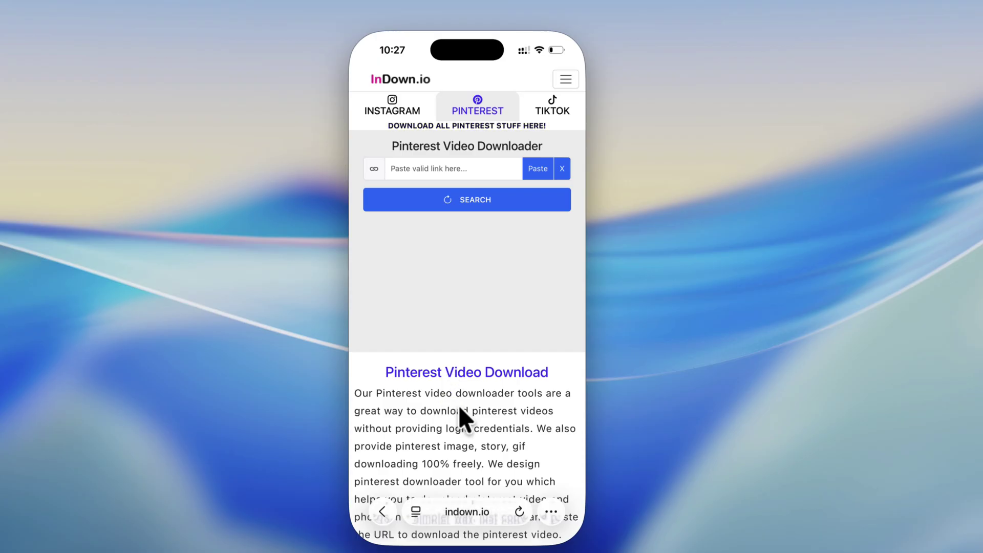
pyautogui.click(433, 168)
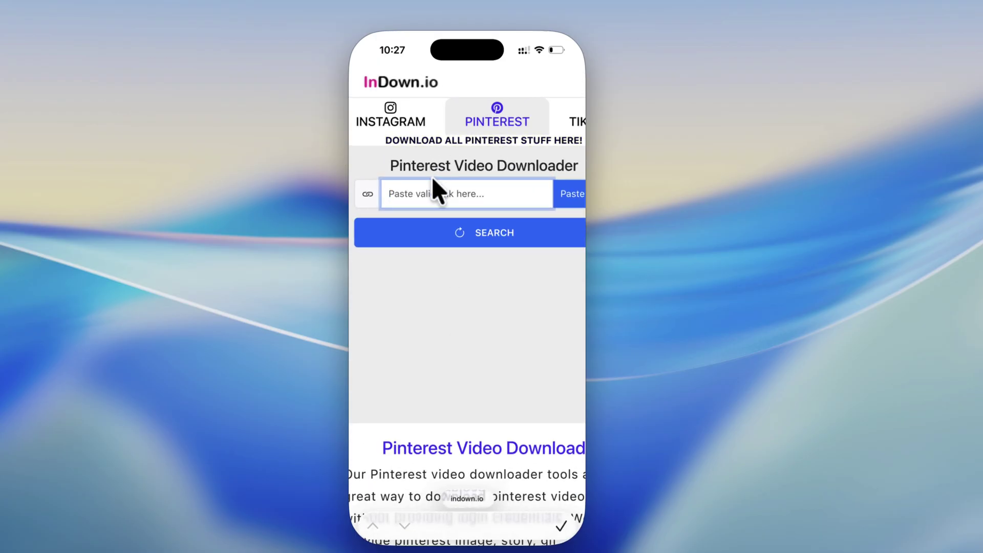
pyautogui.hotkey('ctrl', 'v')
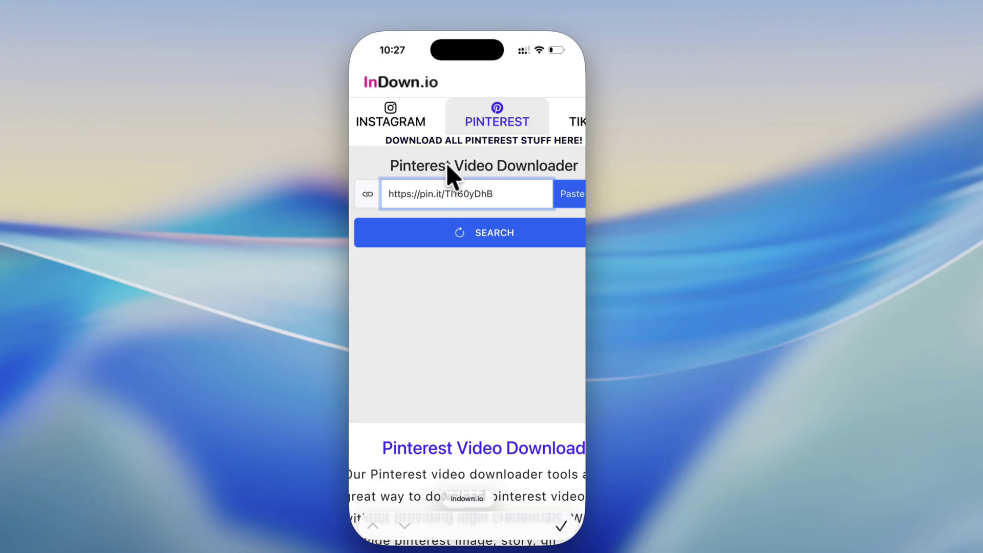
pyautogui.click(574, 193)
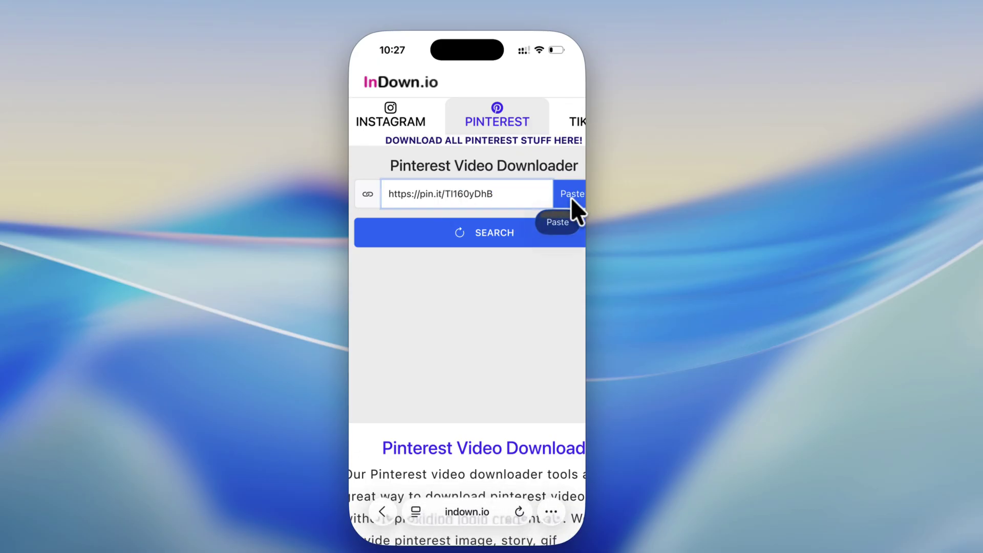
pyautogui.click(514, 236)
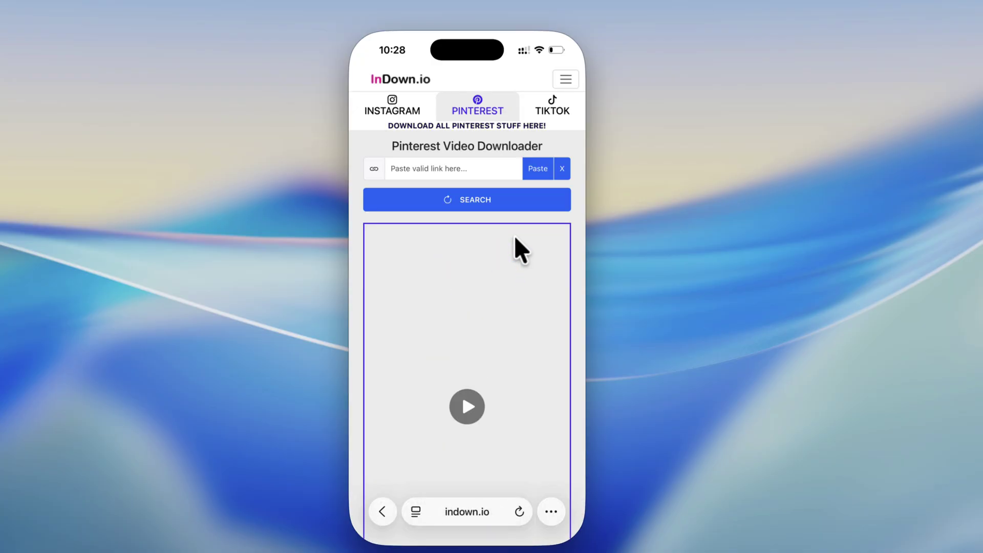
pyautogui.scroll(-5, 508, 279)
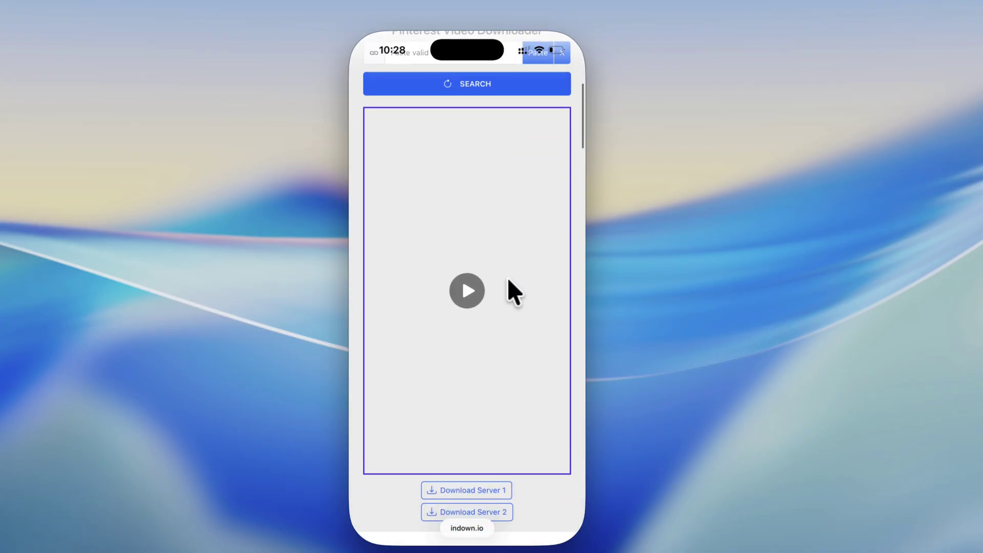
pyautogui.scroll(2, 507, 277)
# Preview the tattoo video, then download its mp4 via Download Server 1.
pyautogui.click(463, 277)
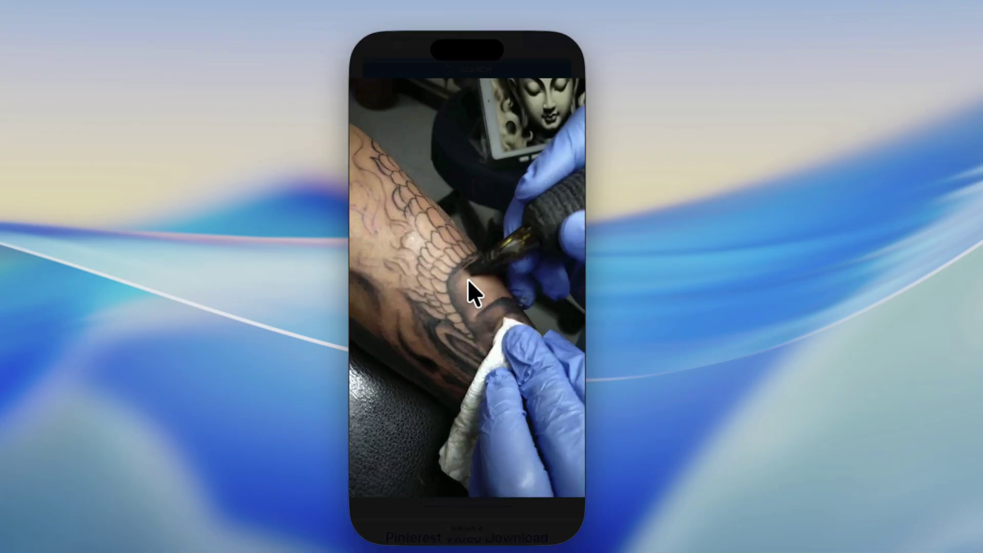
pyautogui.click(468, 285)
pyautogui.click(369, 67)
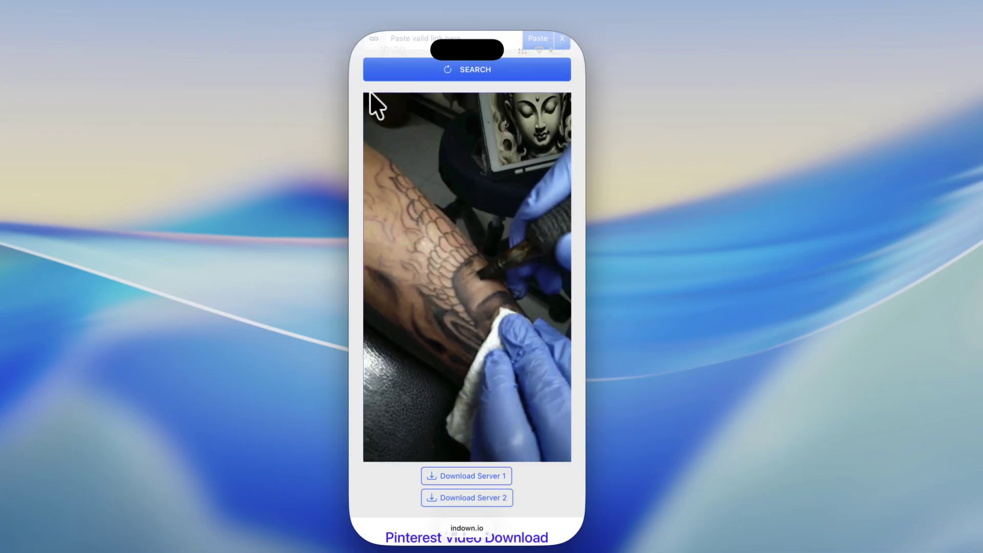
pyautogui.scroll(-2, 448, 323)
pyautogui.scroll(-1, 448, 324)
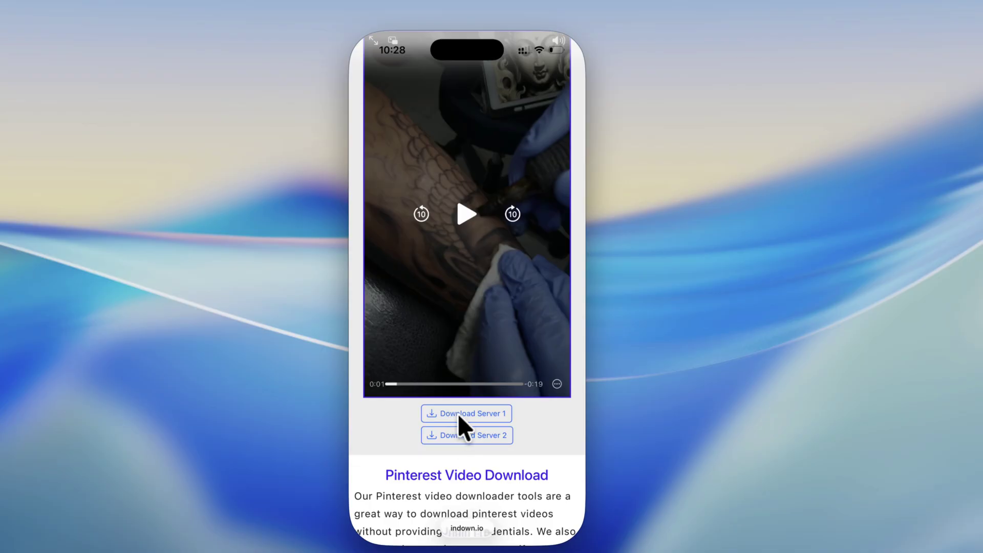
pyautogui.click(454, 414)
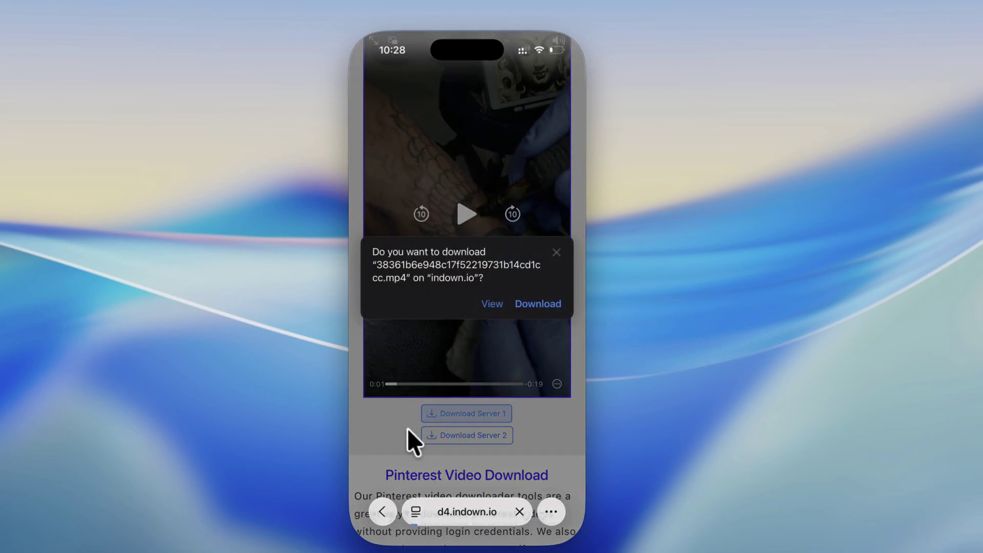
pyautogui.click(537, 305)
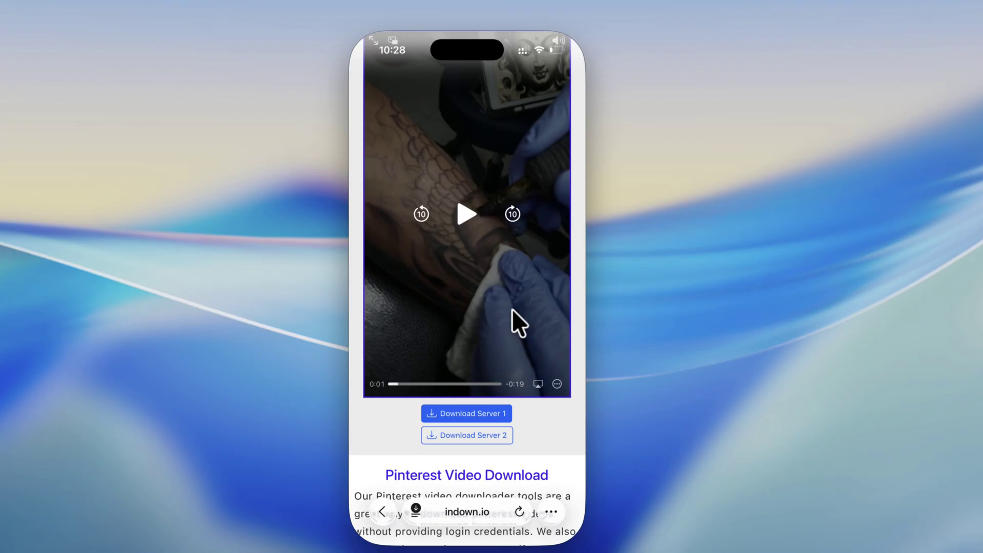
# Open Safari's Downloads list from the address bar's page menu.
pyautogui.click(415, 510)
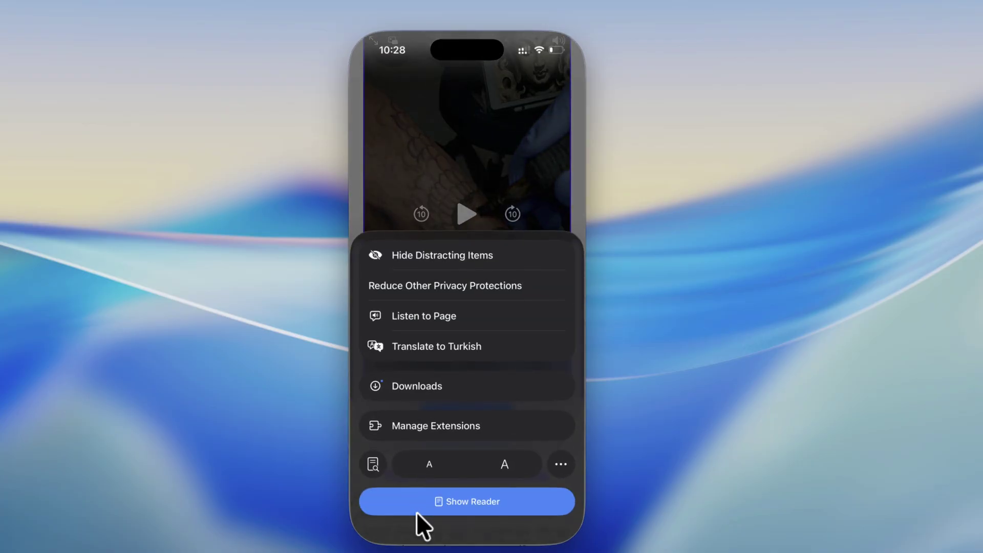
pyautogui.click(376, 386)
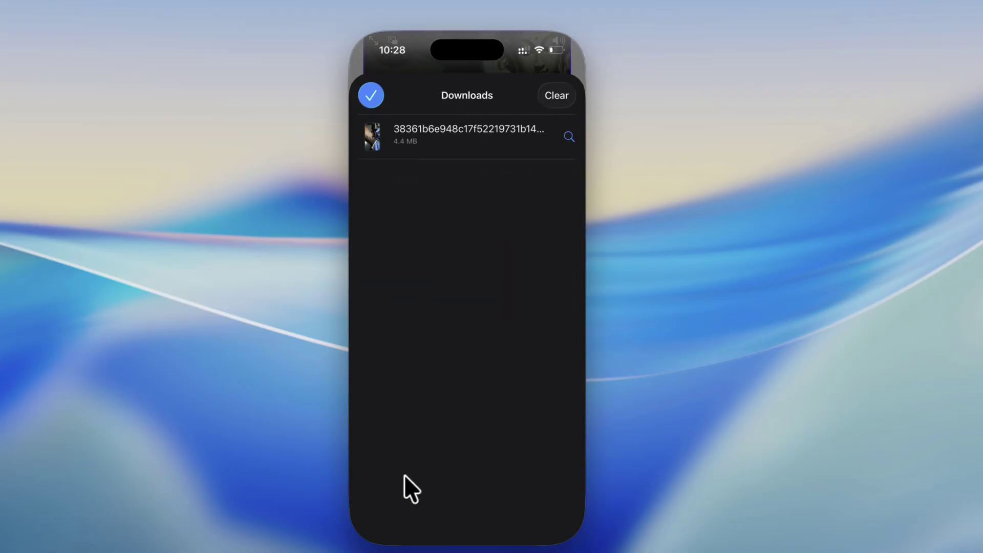
# Play the downloaded tattoo video and open its share sheet.
pyautogui.click(448, 126)
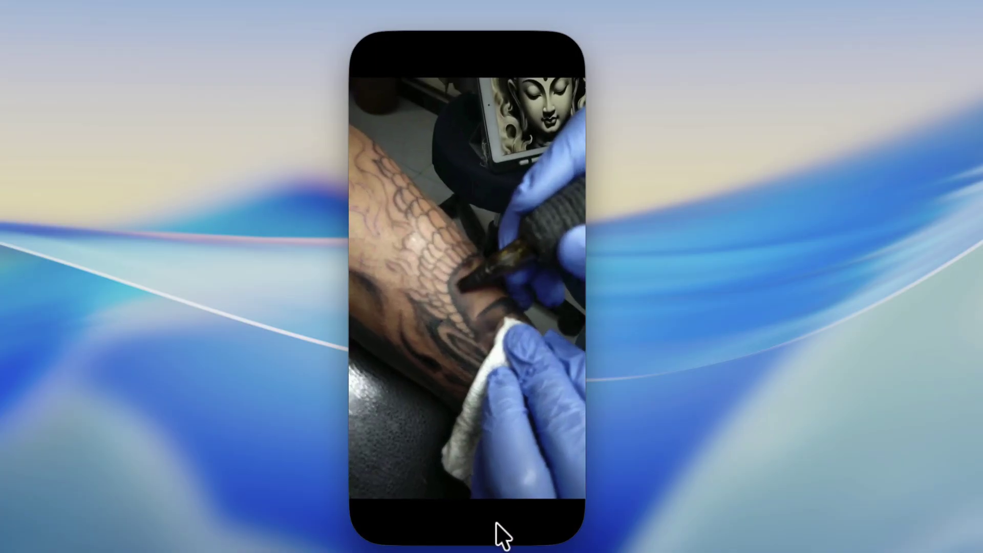
pyautogui.click(486, 407)
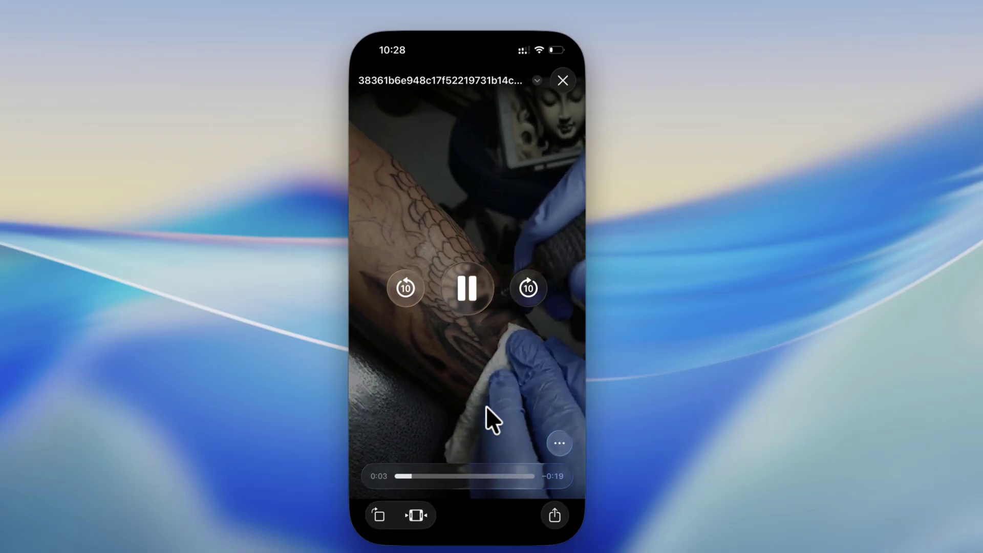
pyautogui.click(554, 516)
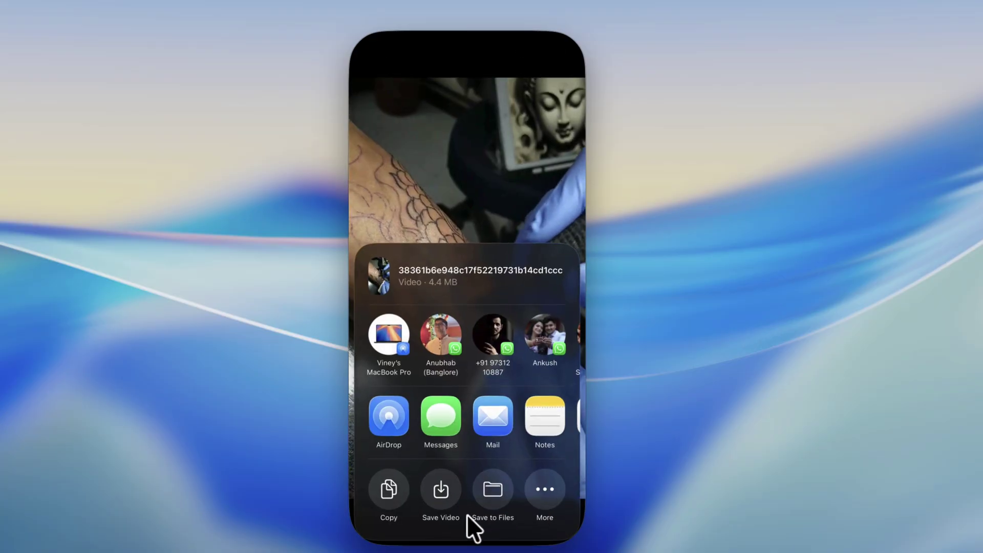